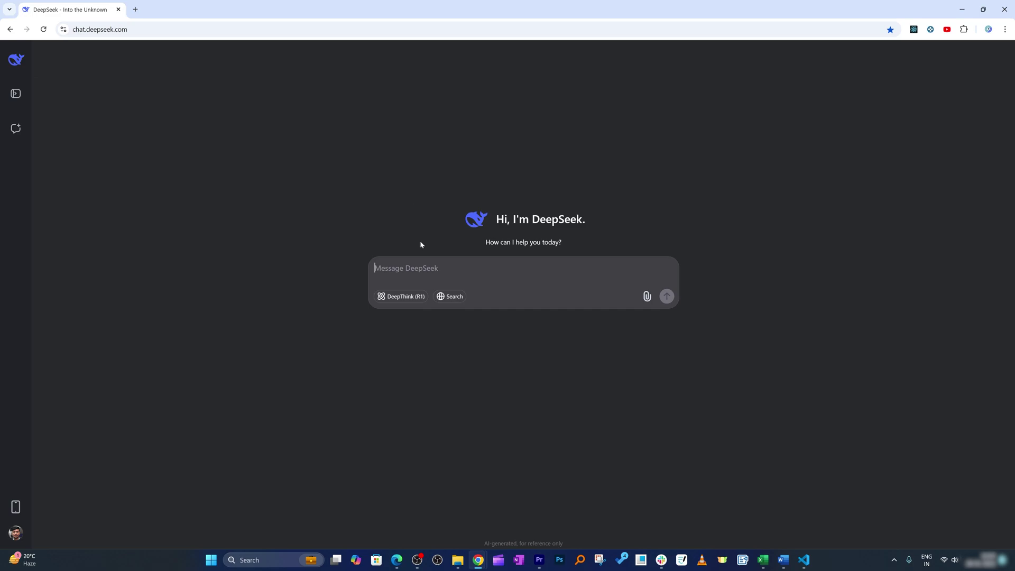
- Dictate a request for a very simple HTML chess game with complete, basic code
key("super+h")
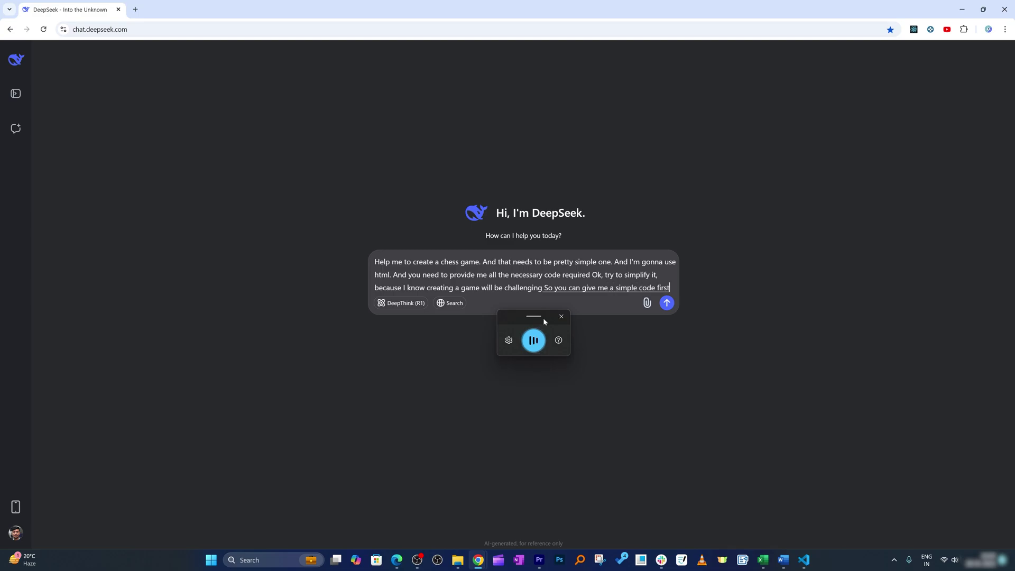
- Dismiss voice typing, turn on DeepThink (R1), and send the chess game request
left_click_drag(543, 318, 157, 320)
left_click(164, 322)
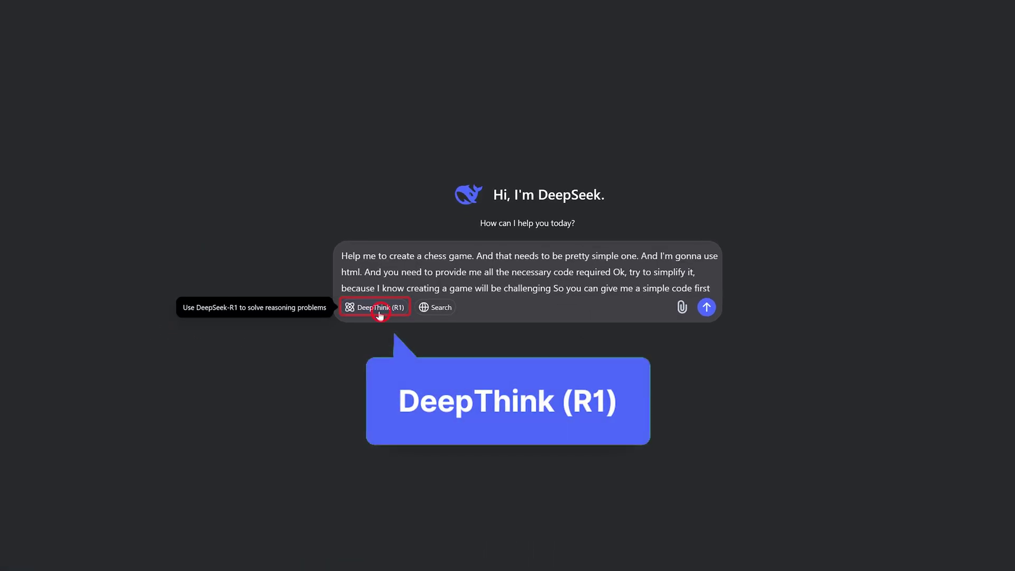
left_click(379, 308)
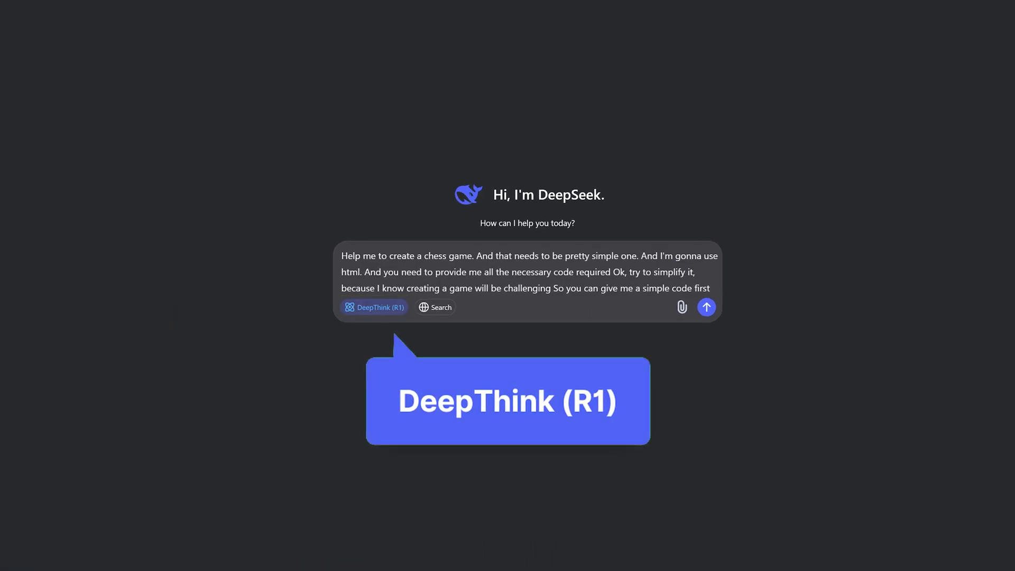
left_click(705, 307)
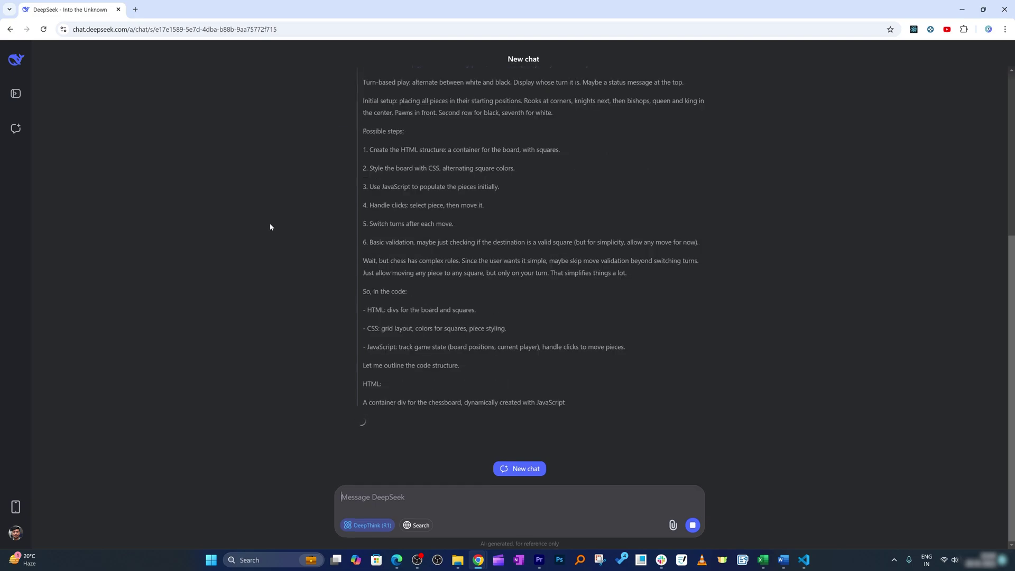
scroll(459, 302, "up", 10)
scroll(459, 301, "down", 2)
scroll(459, 301, "down", 8)
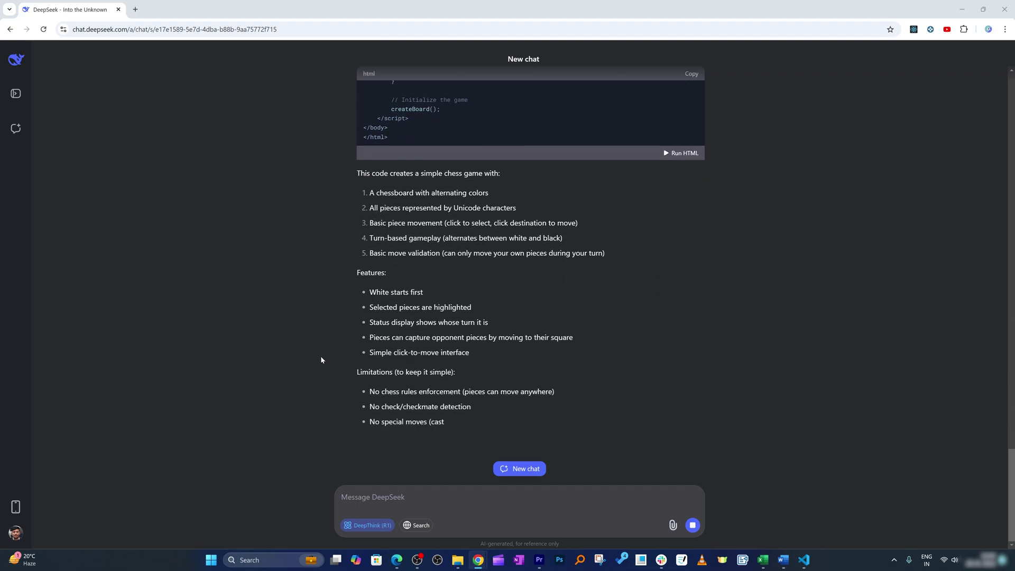
scroll(369, 295, "up", 1)
scroll(367, 294, "down", 2)
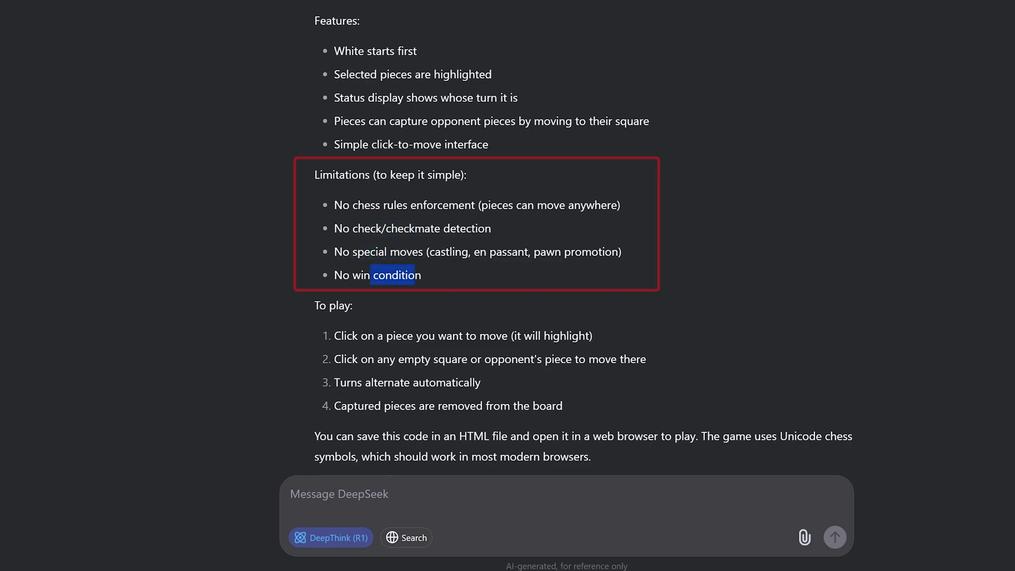
scroll(524, 278, "up", 5)
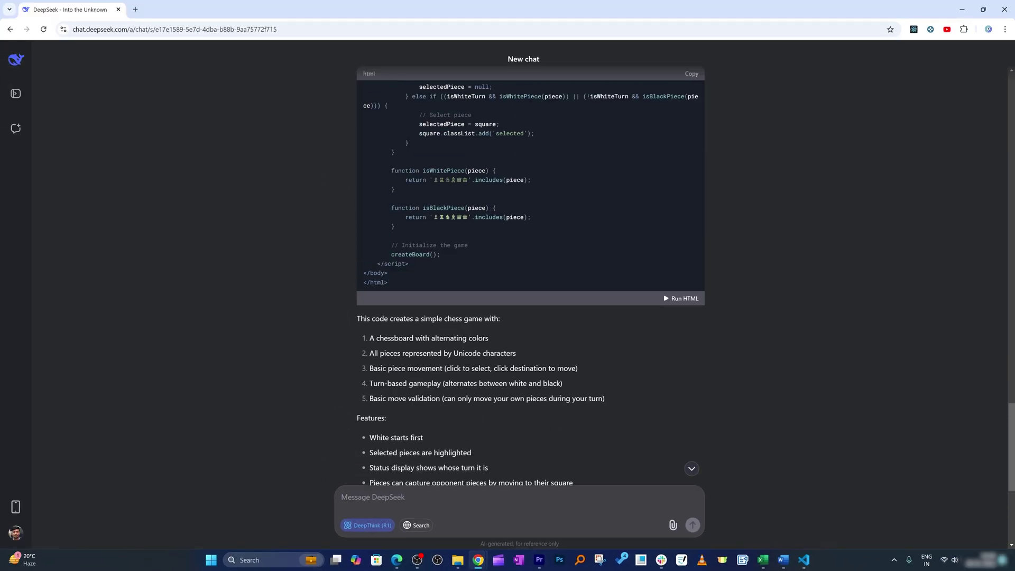
scroll(524, 277, "up", 5)
scroll(396, 243, "up", 3)
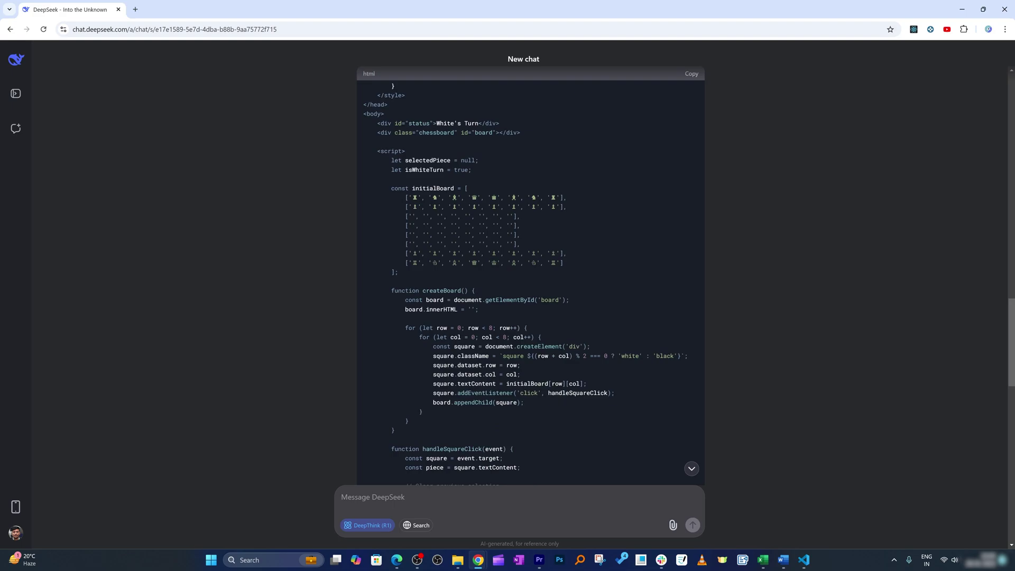
scroll(440, 230, "down", 2)
scroll(433, 266, "down", 3)
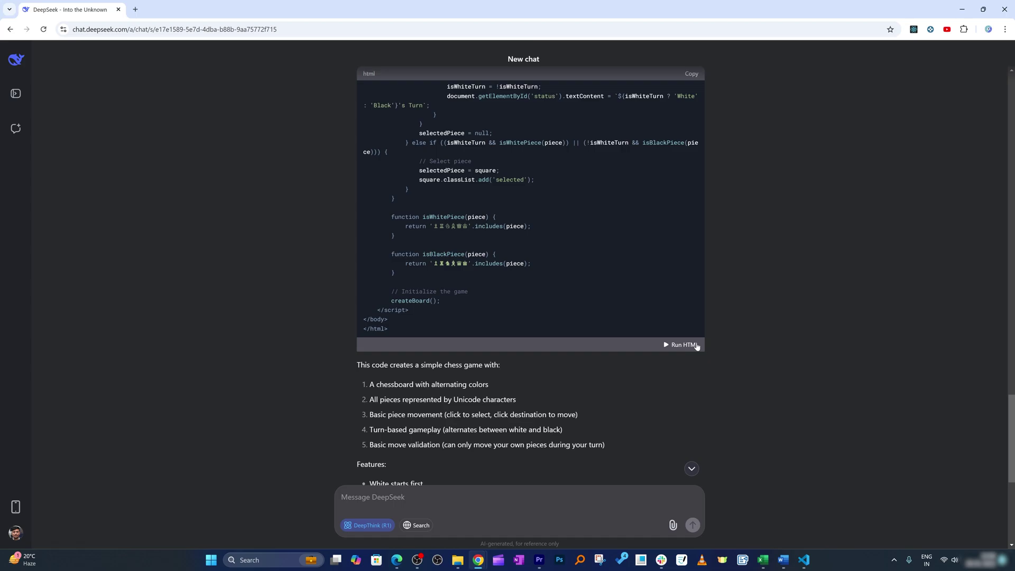
- Launch the chess preview and play c2-c3, d7-d6, c3-c4, d6-d5, then c4 takes d5
left_click(686, 346)
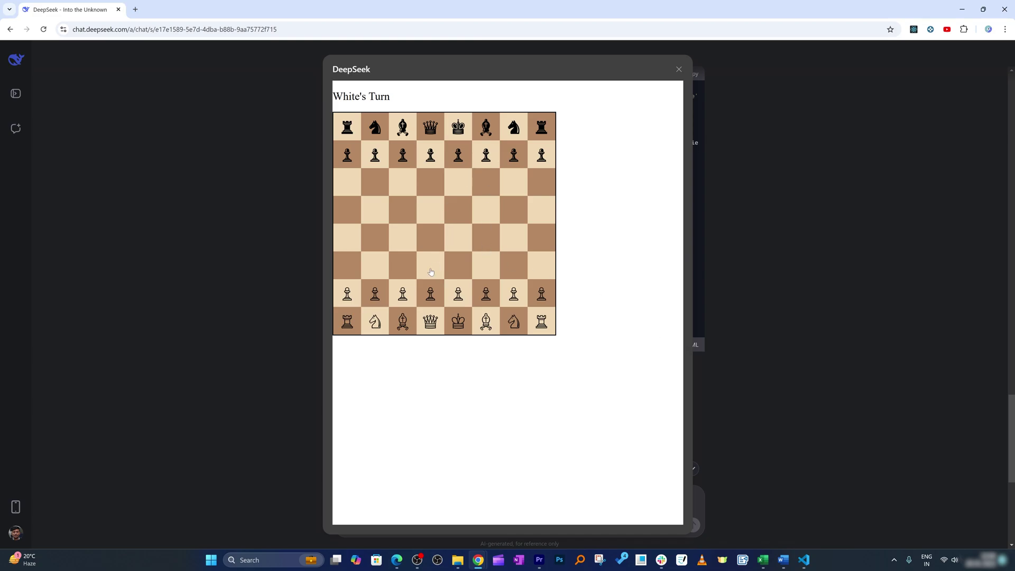
left_click(403, 294)
left_click(406, 262)
left_click(429, 159)
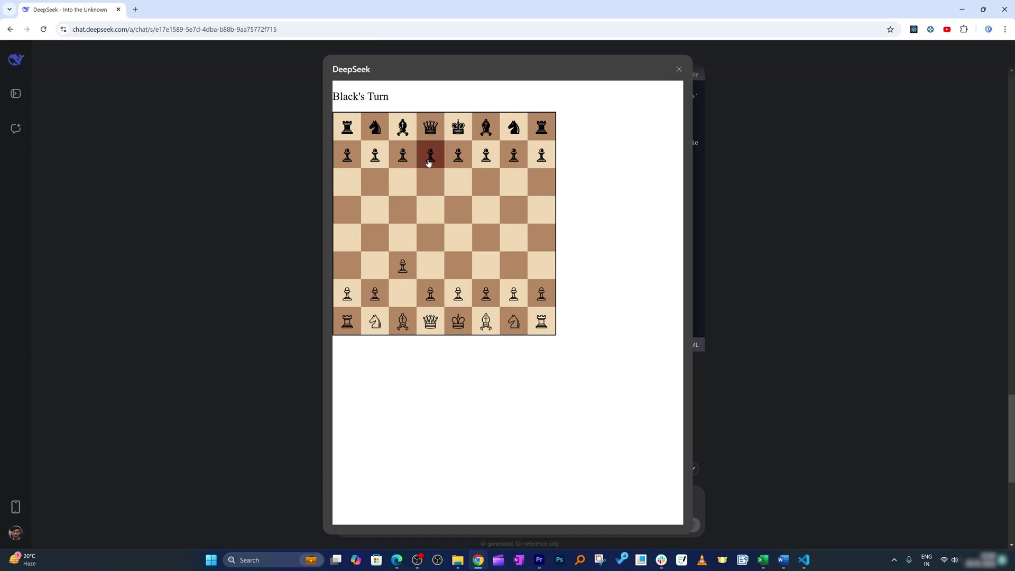
left_click(433, 191)
left_click(403, 264)
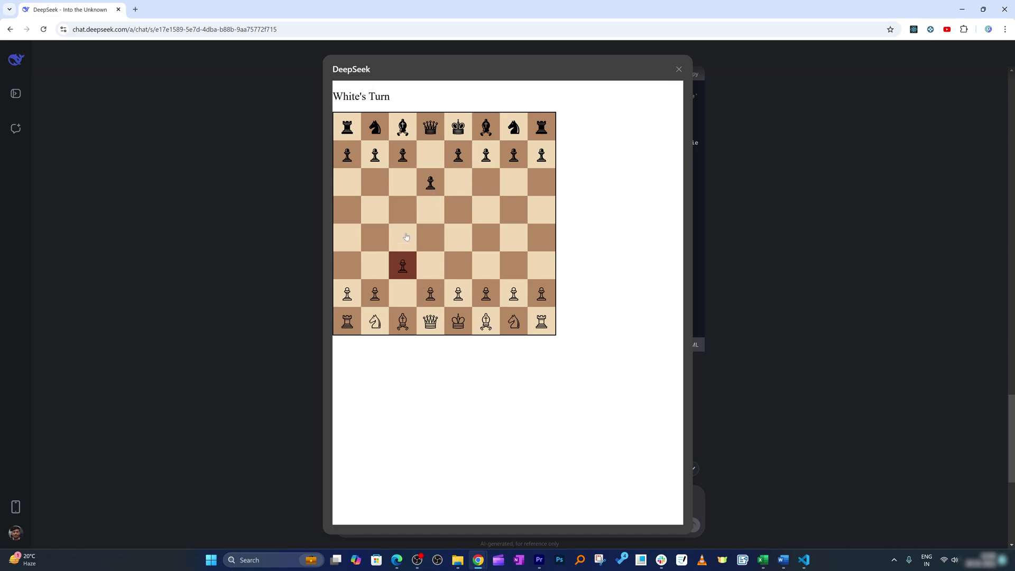
left_click(405, 236)
left_click(429, 183)
left_click(430, 213)
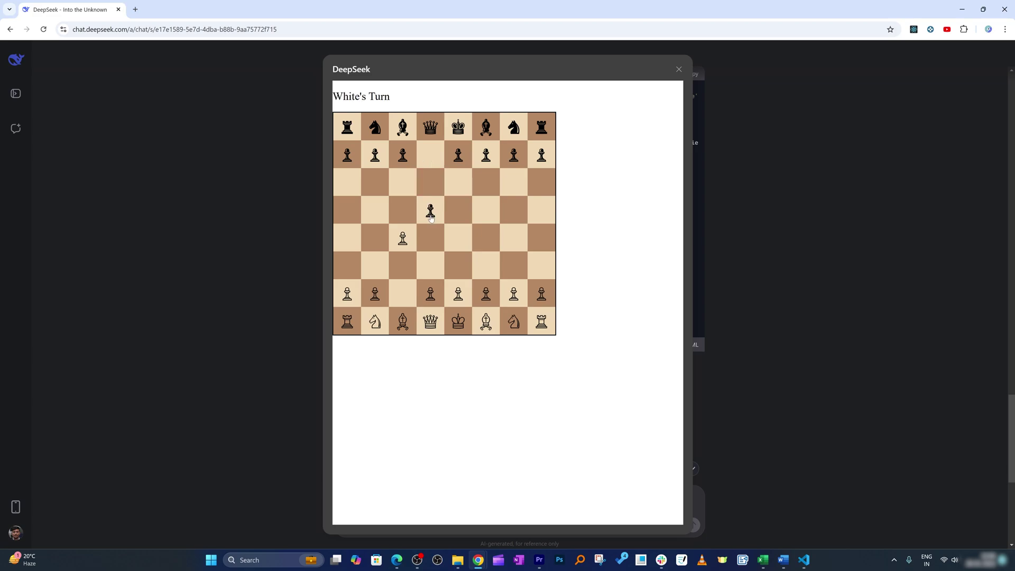
left_click(409, 232)
left_click(433, 212)
- Move the white bishop from c1 to c2 and the white knight from g1 to f3
left_click(435, 266)
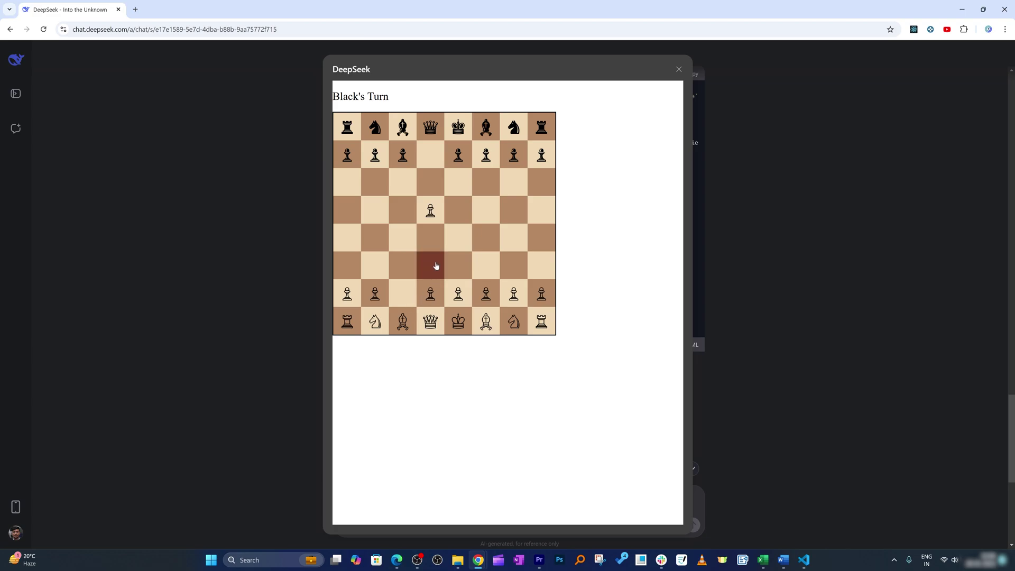
left_click(428, 298)
left_click(418, 312)
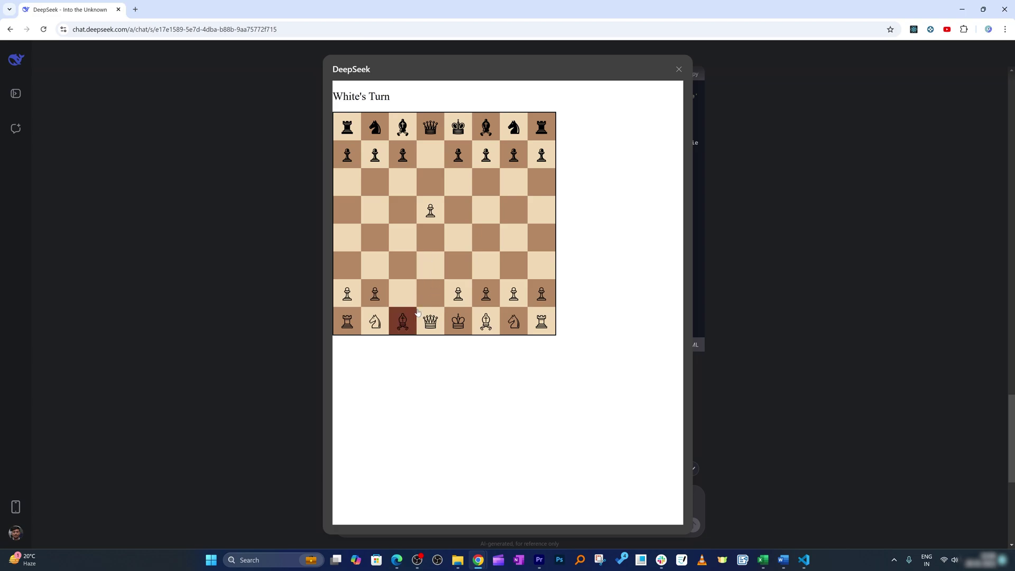
left_click(411, 291)
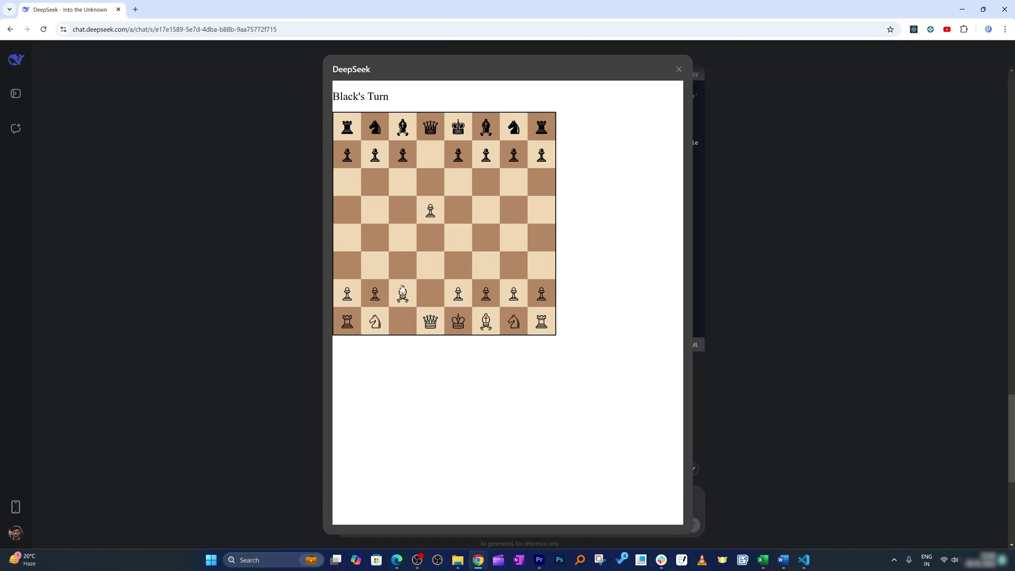
left_click(462, 238)
left_click(517, 324)
left_click(489, 268)
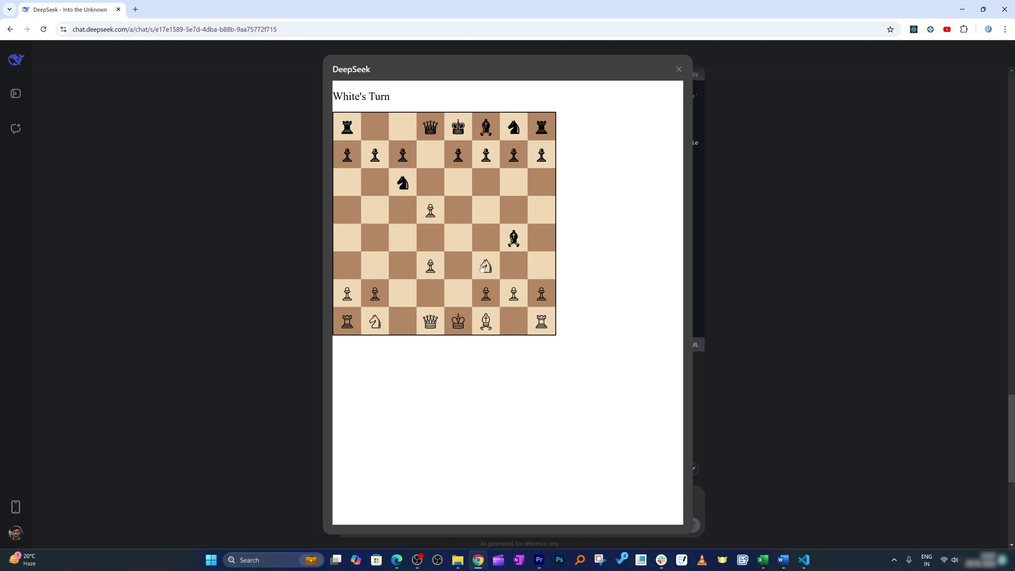
key("ctrl+plus")
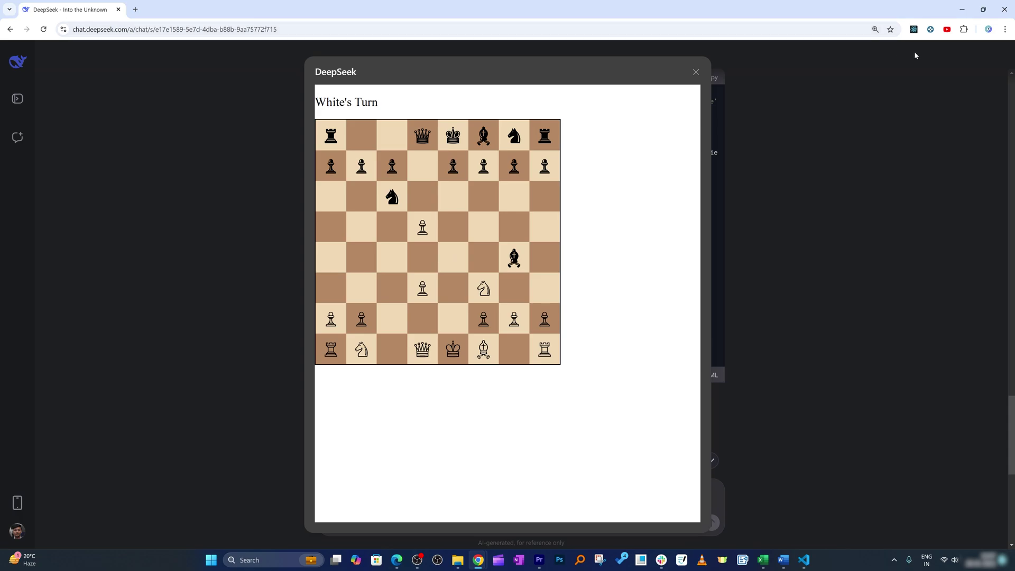
left_click(875, 28)
left_click(837, 49)
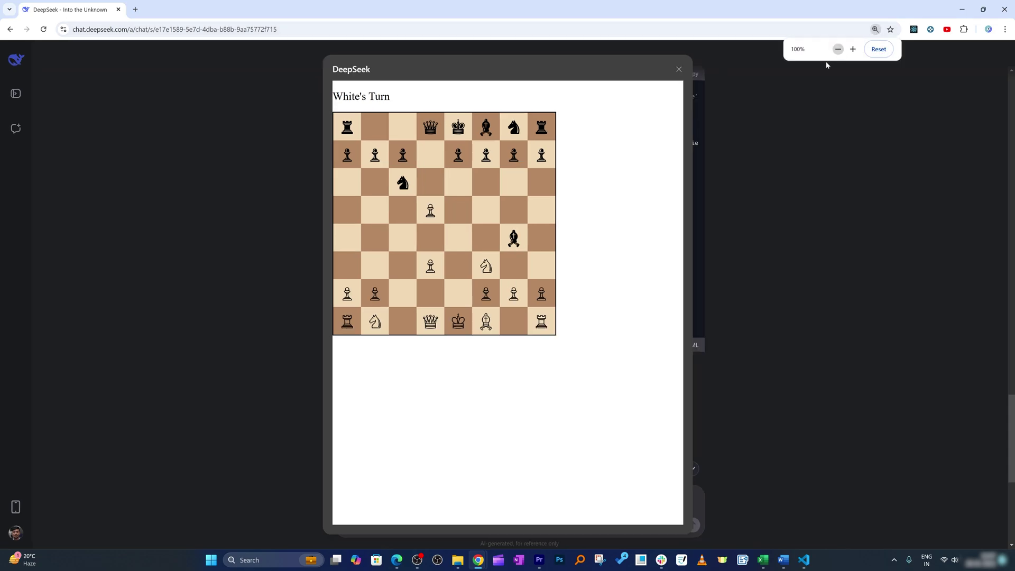